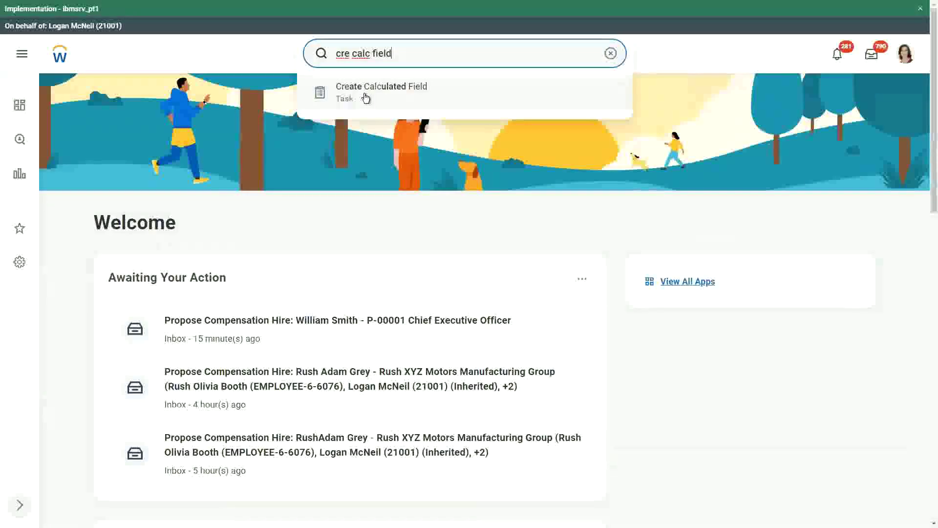
- Start creating a calculated field and enter CF-WW-Eval Exp-Test as its field name
click(366, 95)
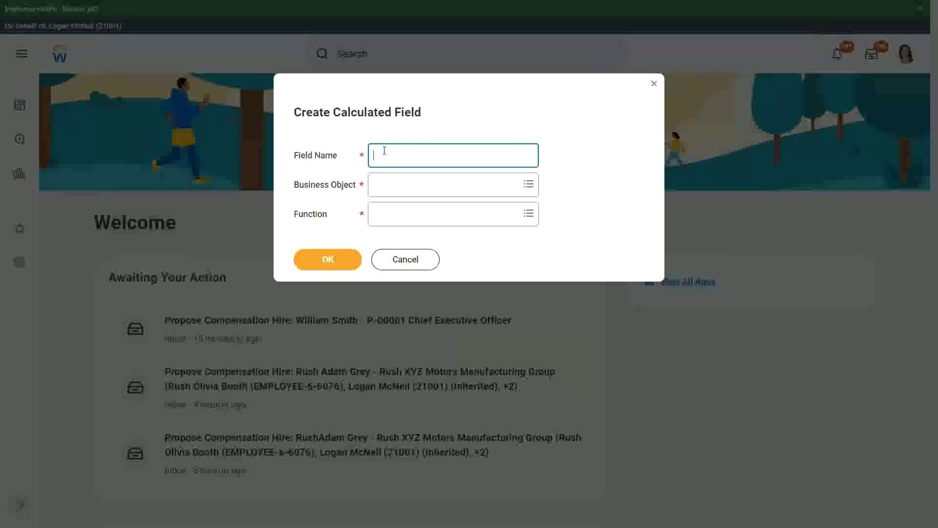
text(CF-WW-)
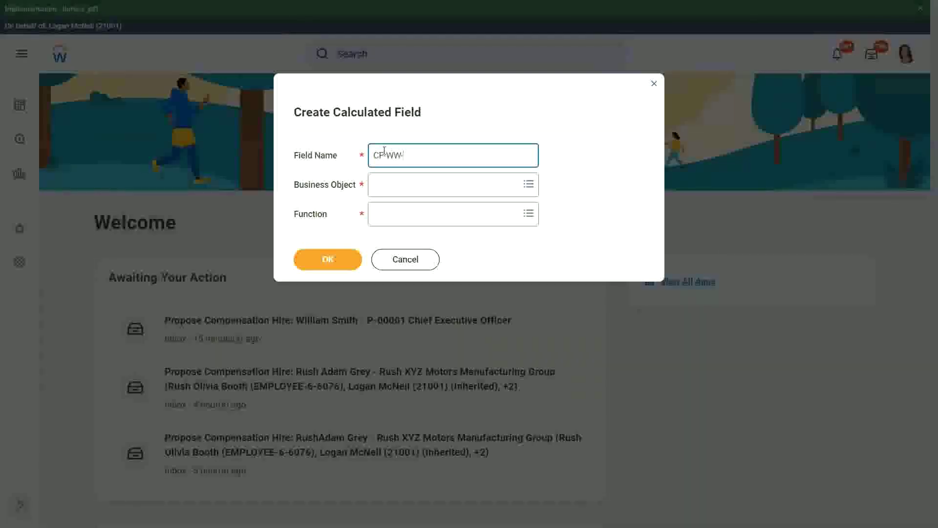
text(E)
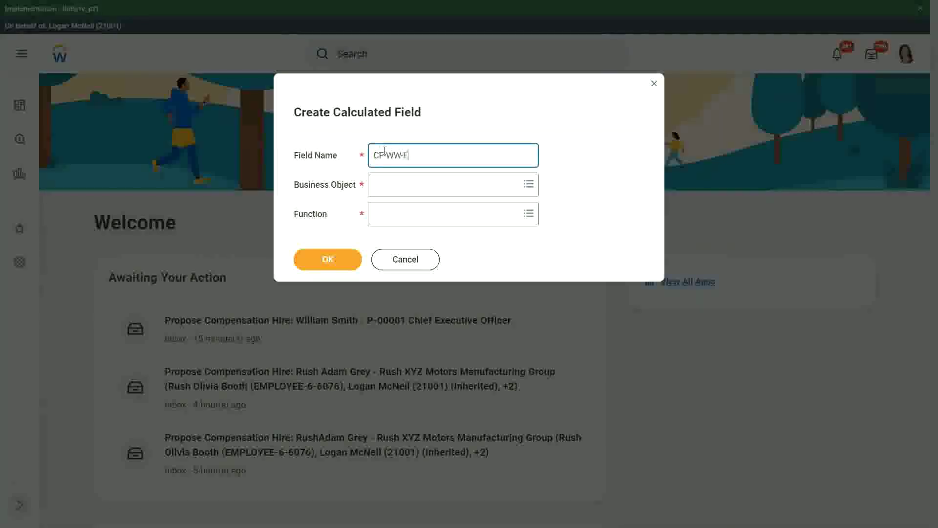
text(val Exp)
key(BackSpace)
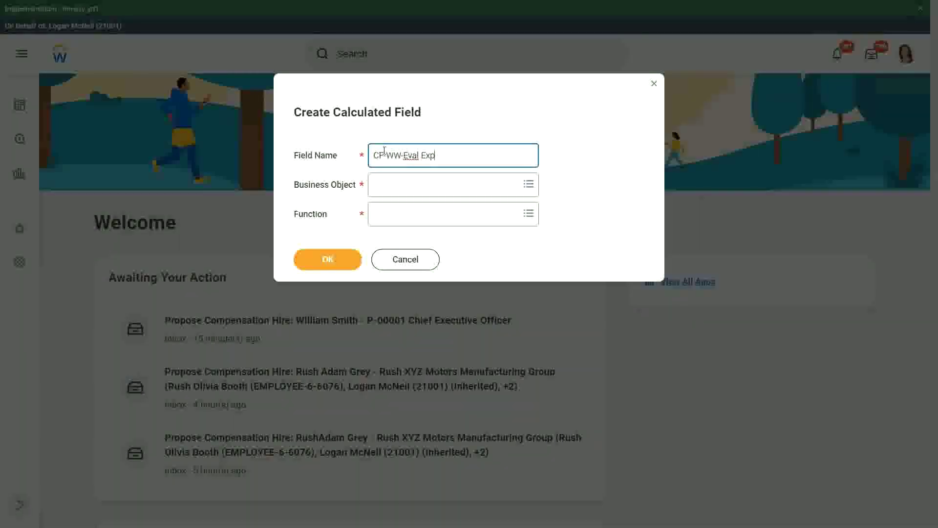
text(-Test)
key(Tab)
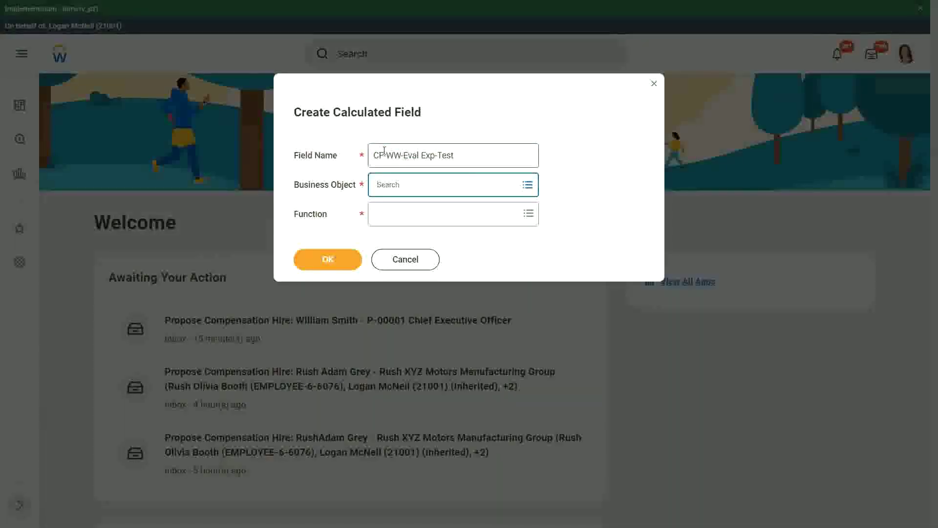
- Set the calculated field's business object to Worker and its function to Evaluate Expression, and proceed to its definition
text(worker)
key(Return)
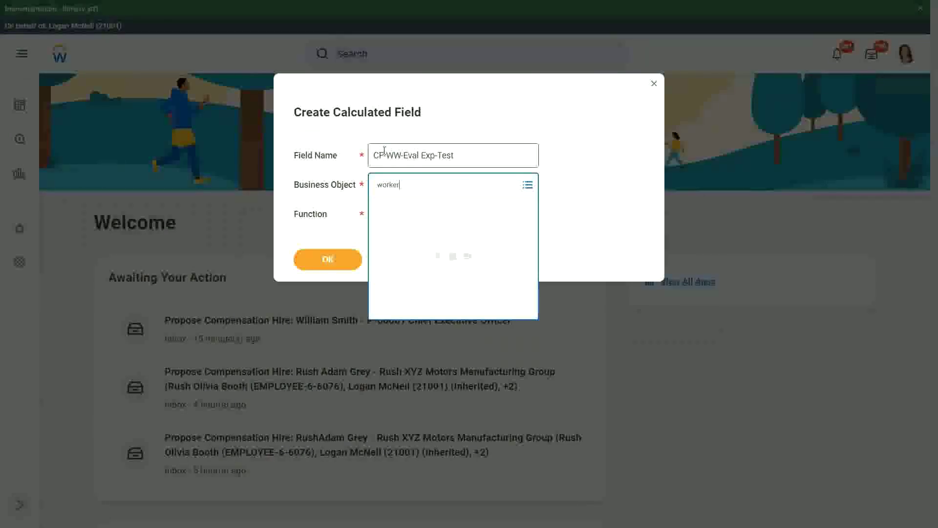
key(Return)
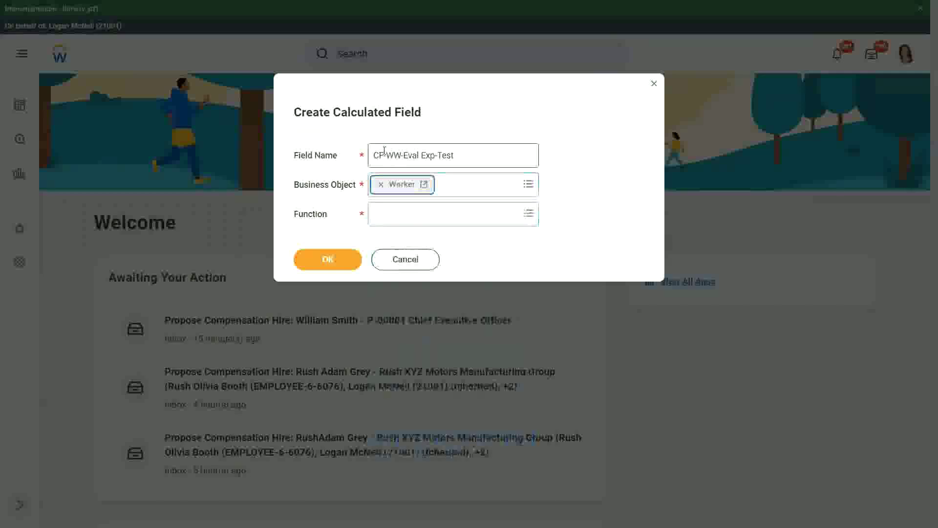
key(Tab)
text(eval)
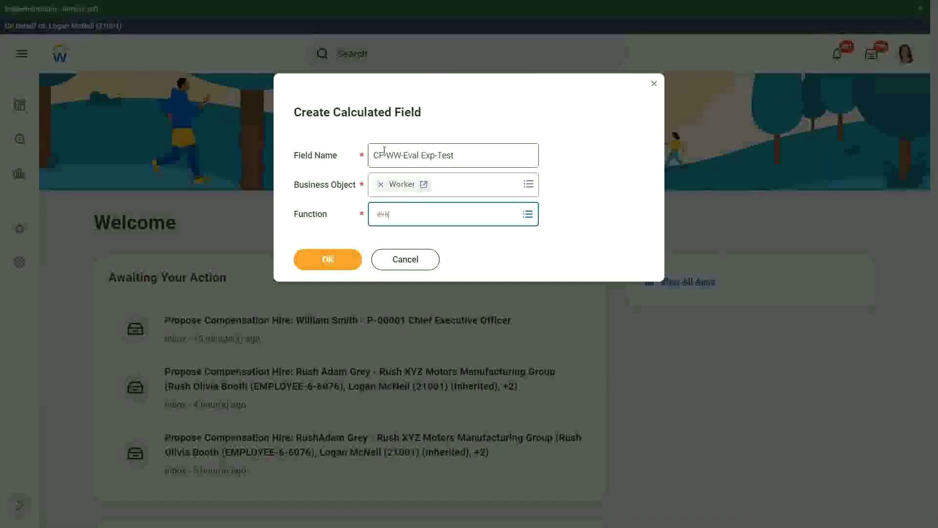
text( exp)
key(Return)
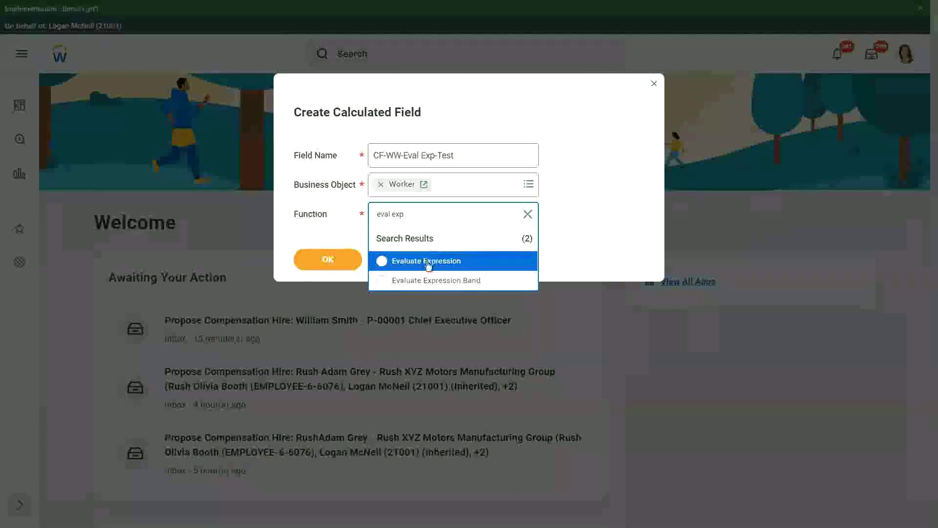
click(428, 263)
click(333, 259)
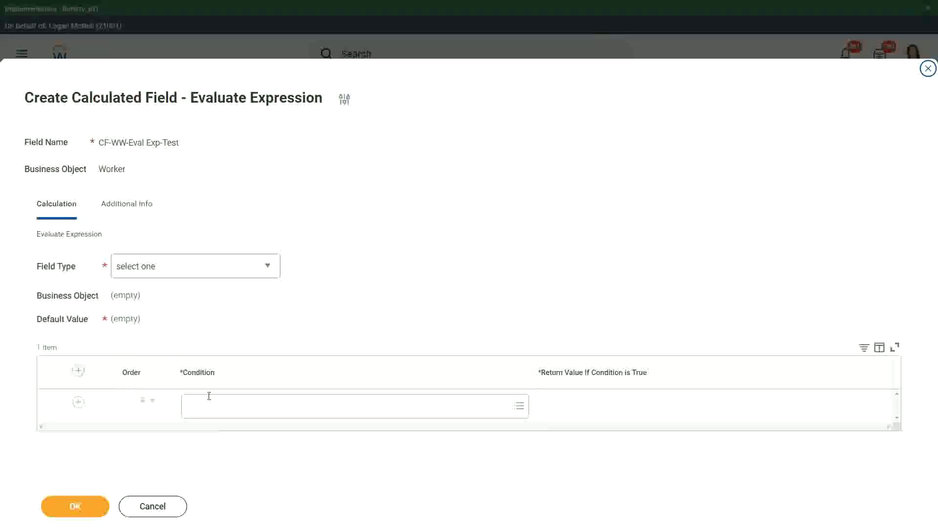
- Annotate the first row's Condition field with the on-screen note "Boolean or a T/F field"
mouse_move(213, 404)
mouse_down()
mouse_move(241, 383)
mouse_move(217, 393)
mouse_up()
click(221, 404)
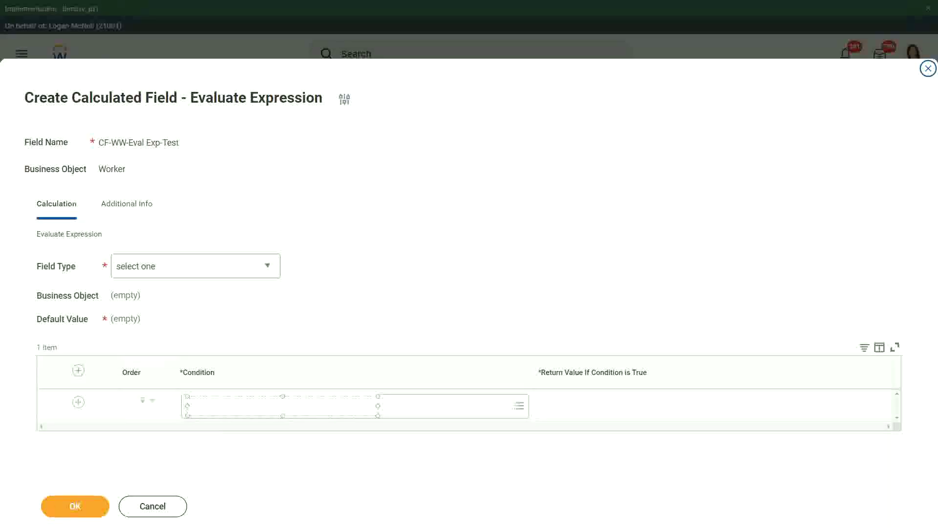
text(Boolean )
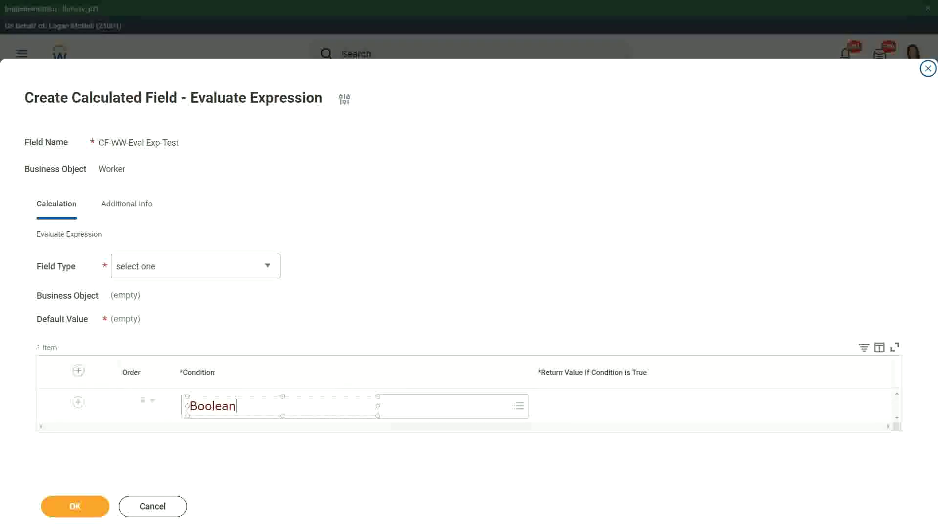
text(or a T)
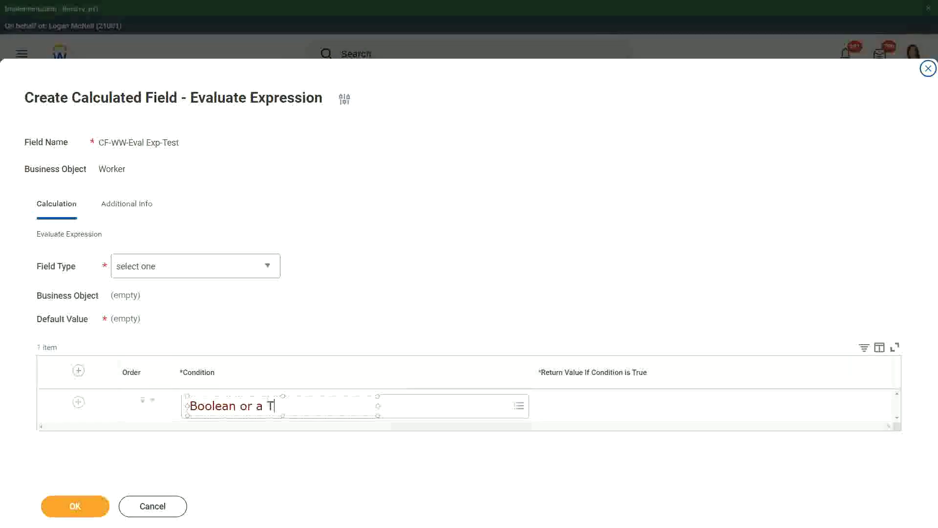
text(/F field)
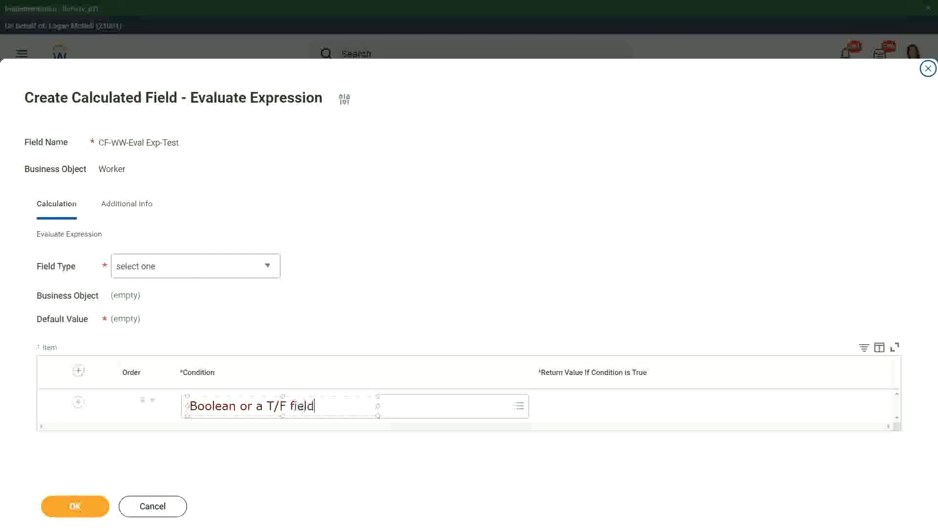
click(331, 307)
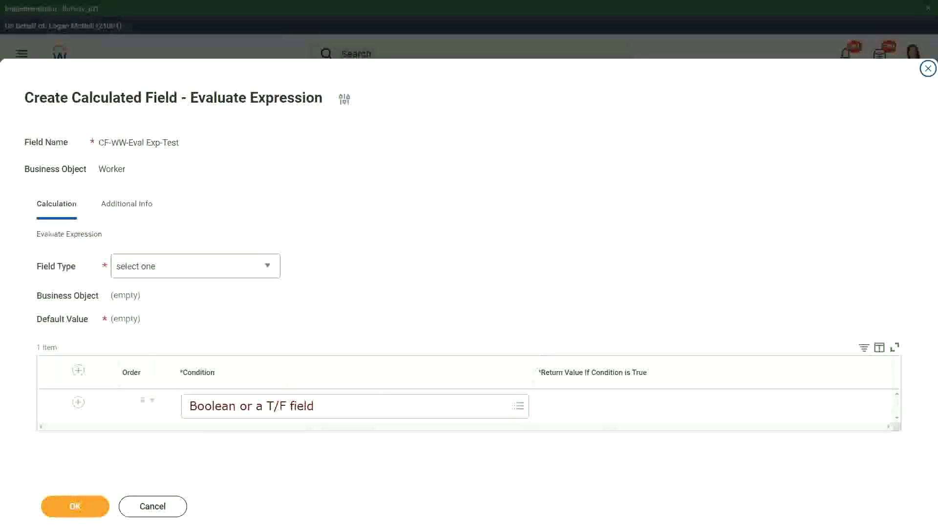
- Annotate the Return Value If Condition is True cell with "Another Calc Field that gives the result", widening the note to fit one line
click(547, 406)
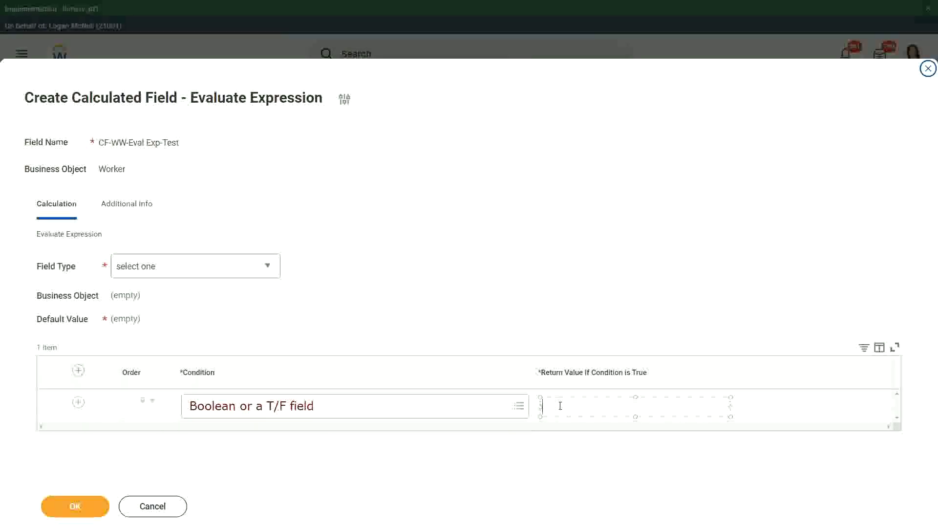
text(An)
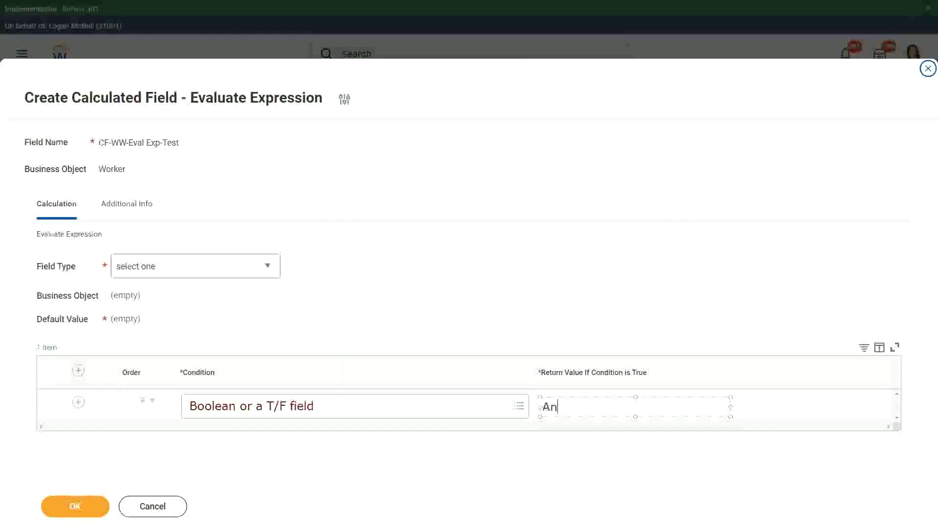
text(other Calc Field tha)
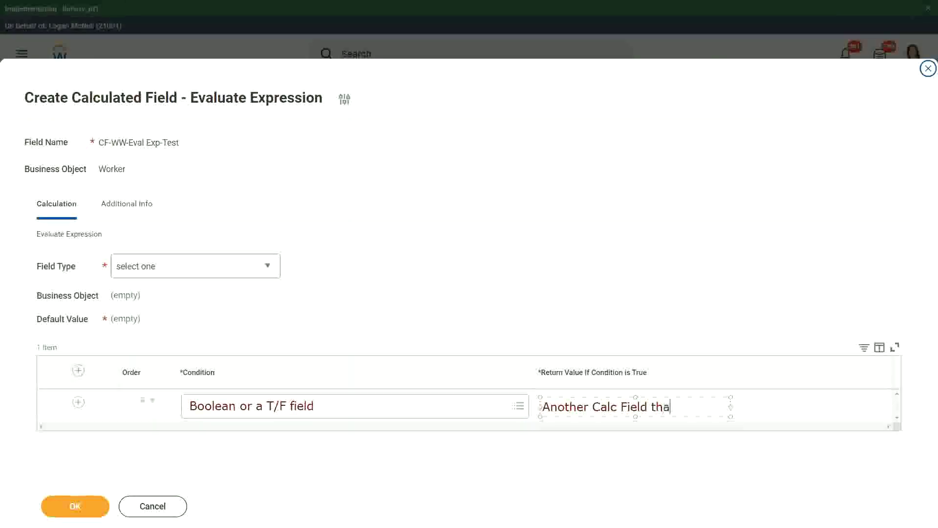
text(t gives the result)
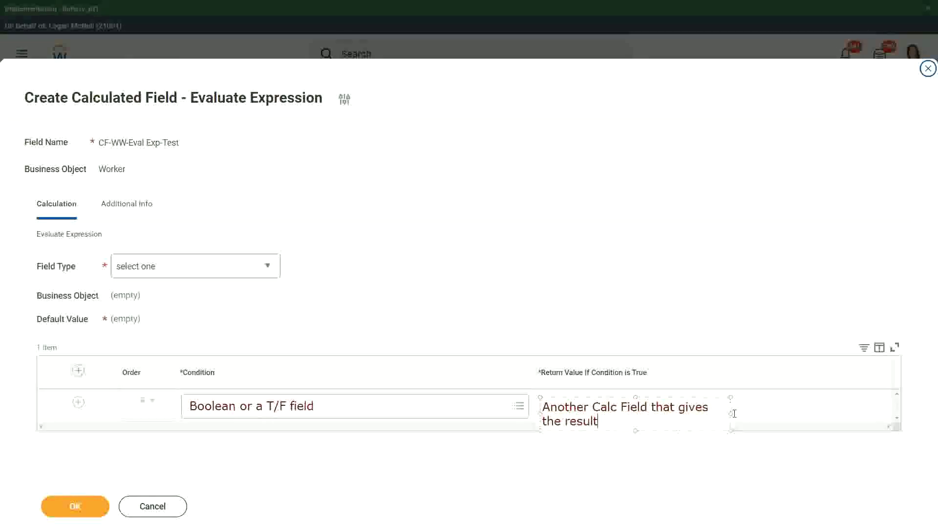
drag(729, 411, 824, 404)
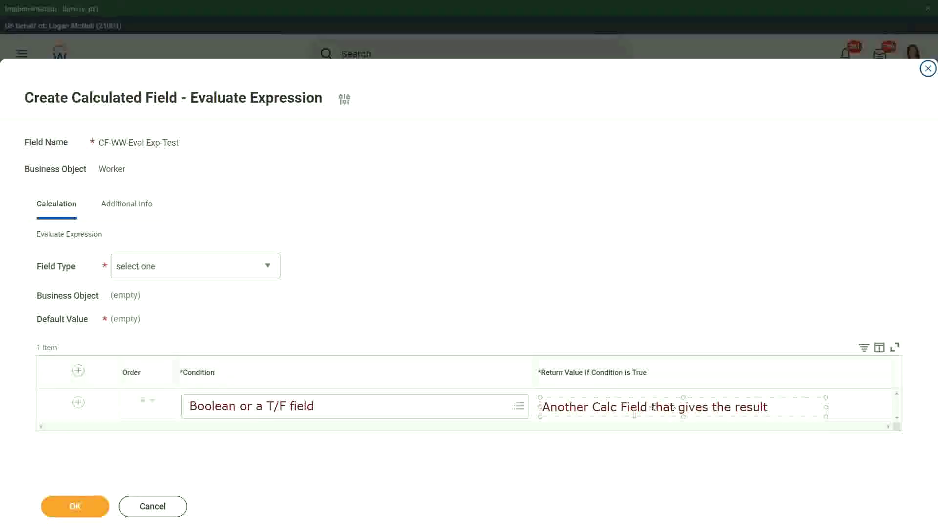
click(524, 454)
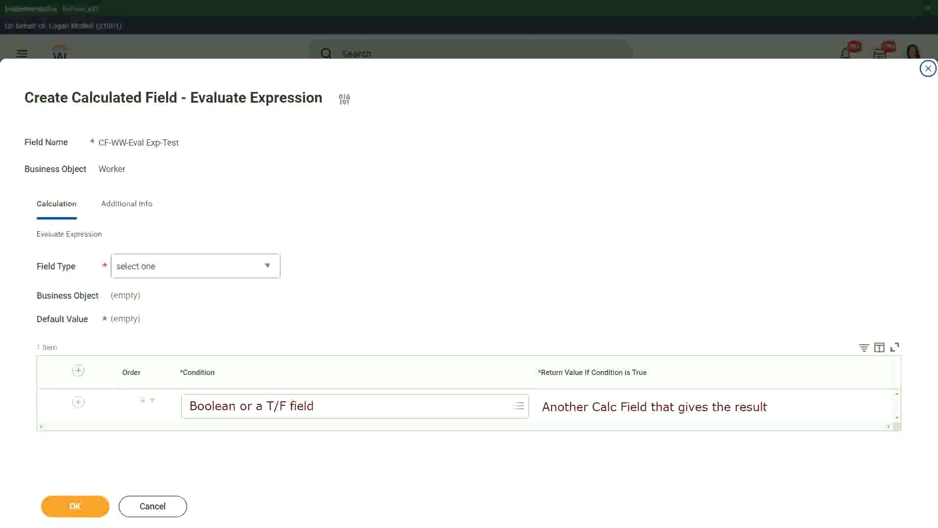
- Set the Evaluate Expression field type to Text
click(271, 264)
key(Escape)
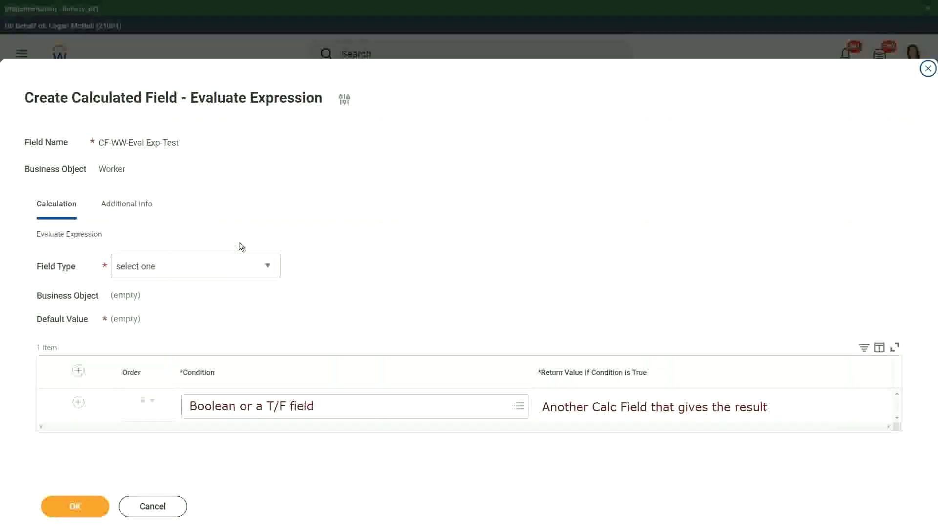
click(269, 264)
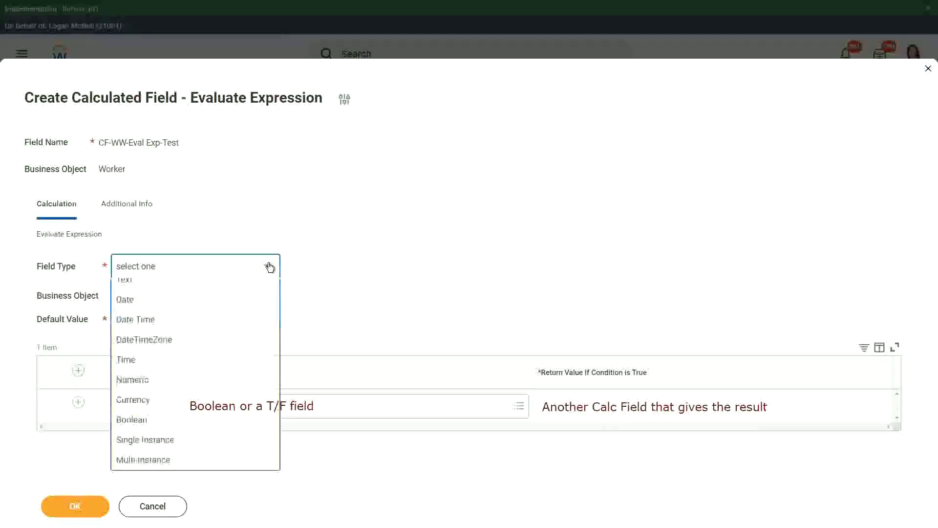
click(269, 266)
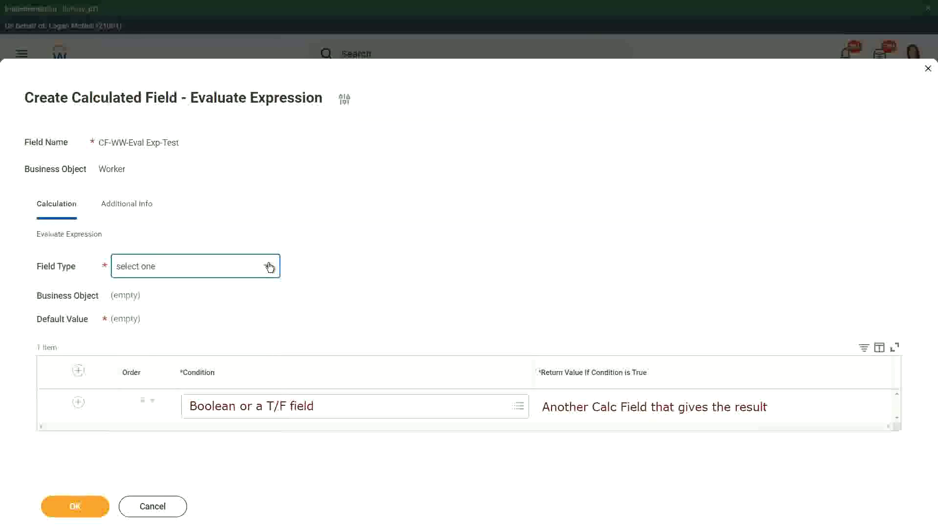
click(269, 266)
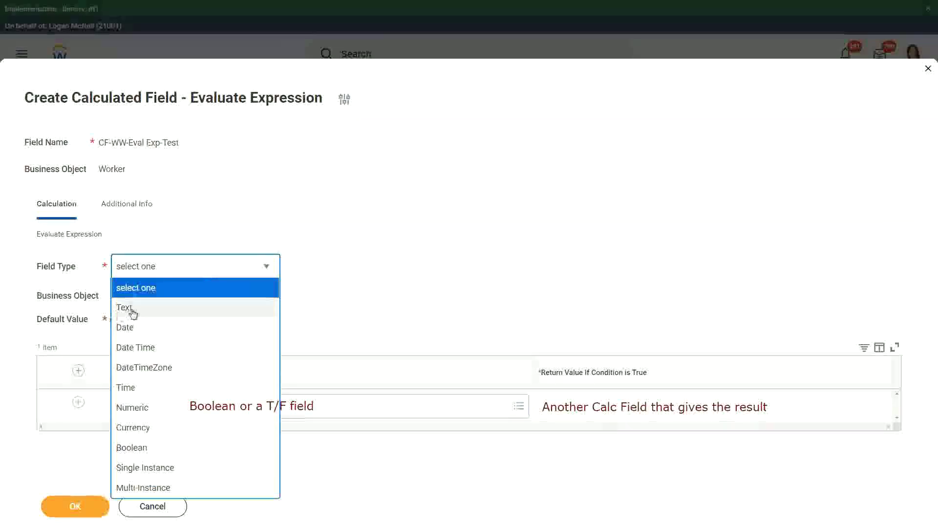
click(133, 309)
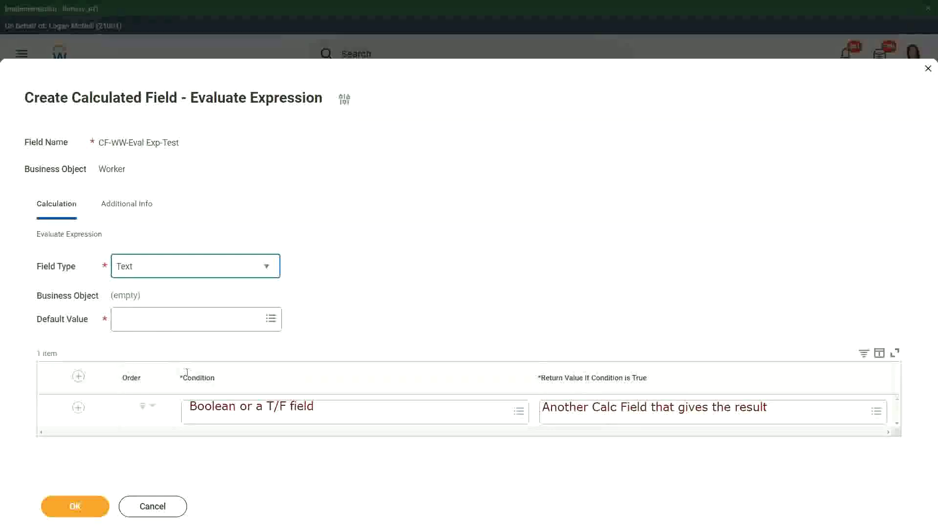
- Annotate the Default Value field with the note "Some Default Value" and position the note inside the field
click(126, 319)
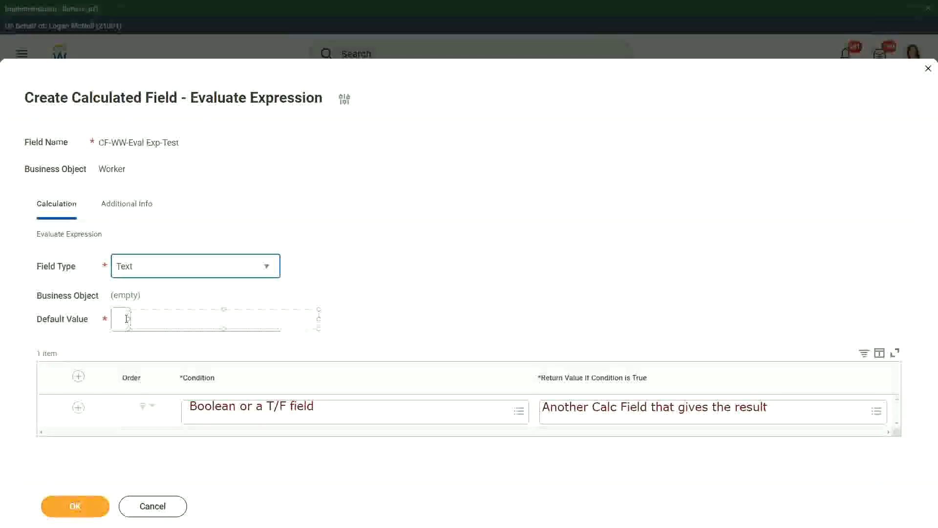
text(Some)
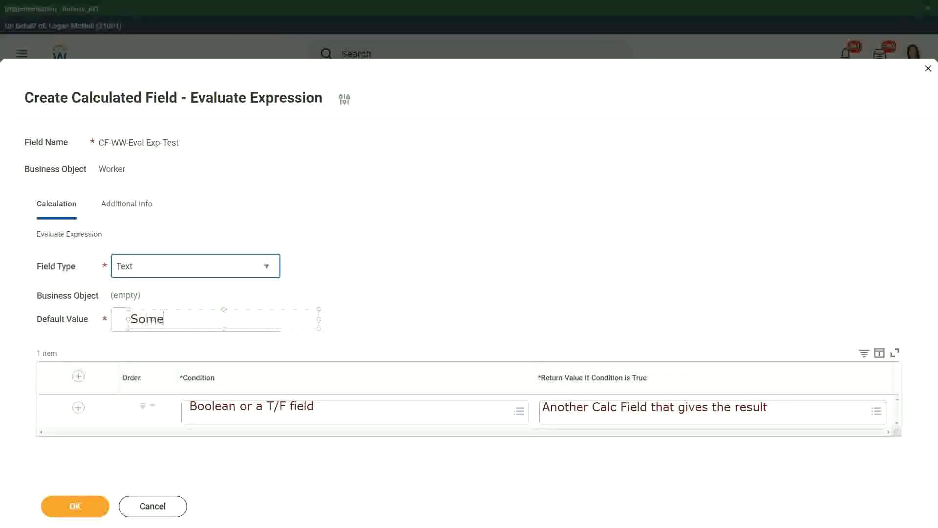
text( Default Value)
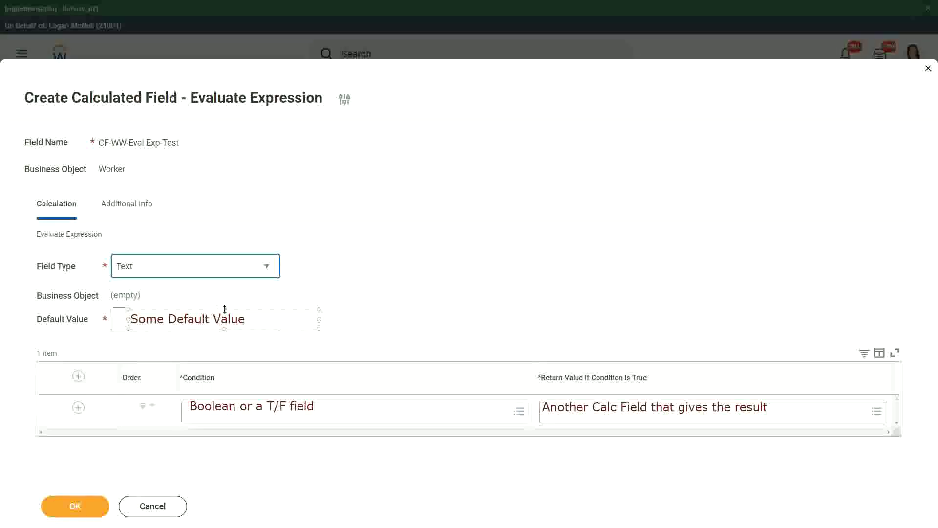
drag(226, 310, 220, 310)
click(389, 306)
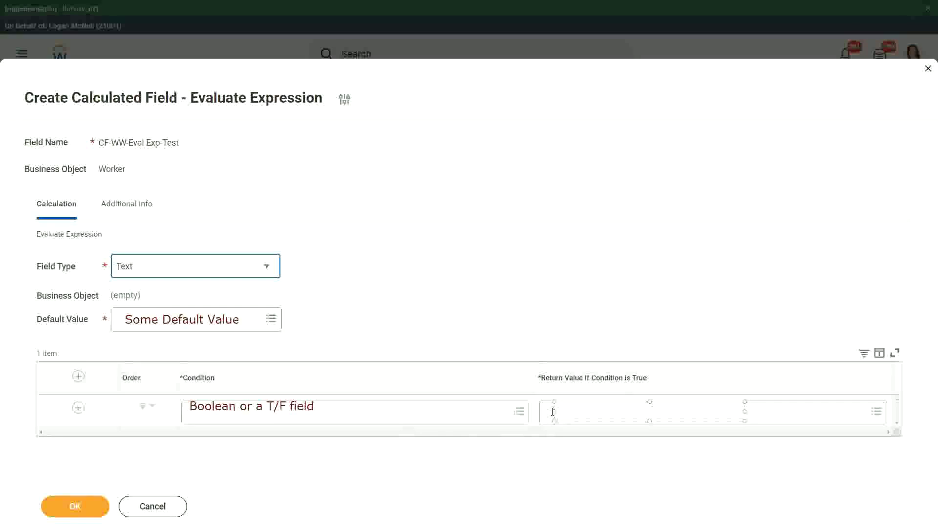
- Annotate the return value field with "Type in the value that you want in the output", widening the note to fit one line
text(Type in the value that)
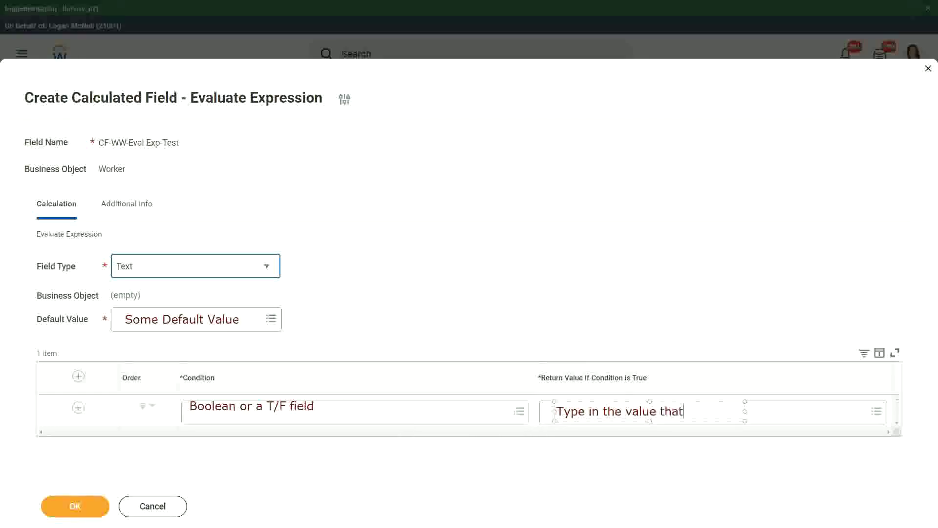
text( you want)
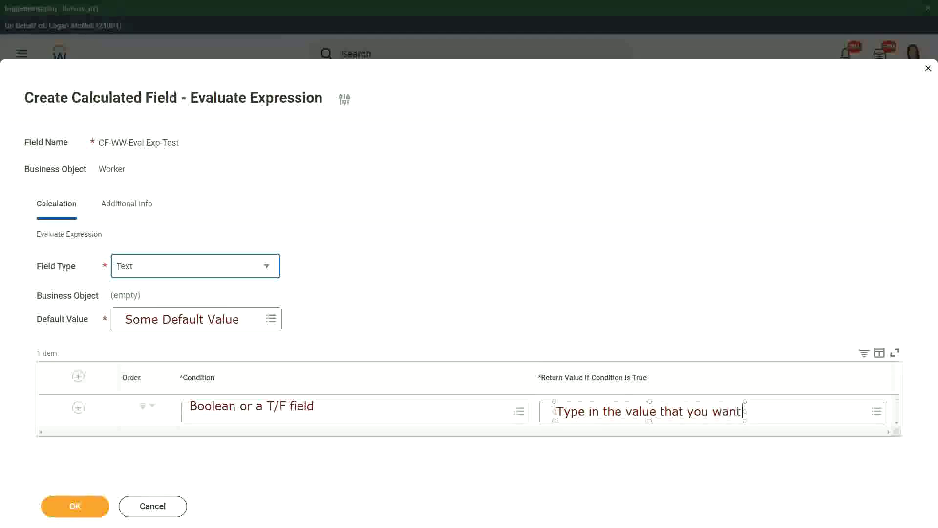
text( in the output)
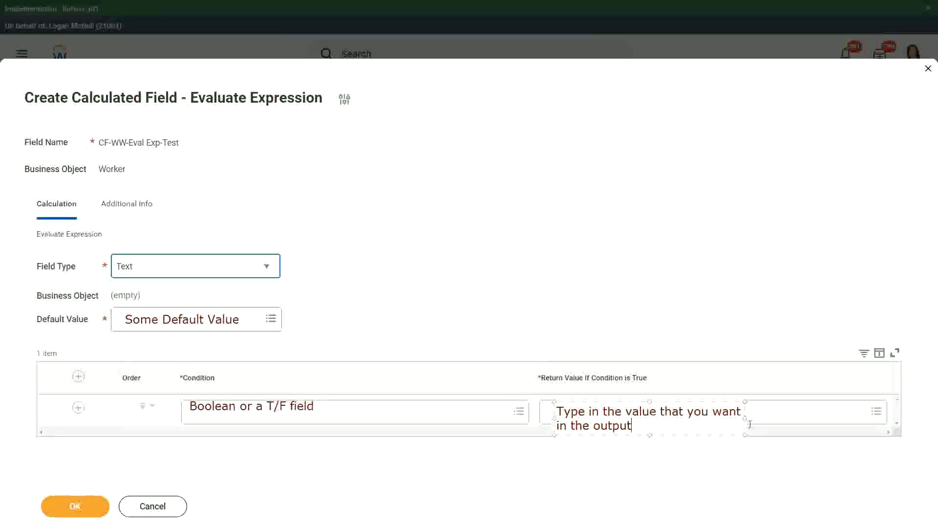
drag(744, 418, 858, 409)
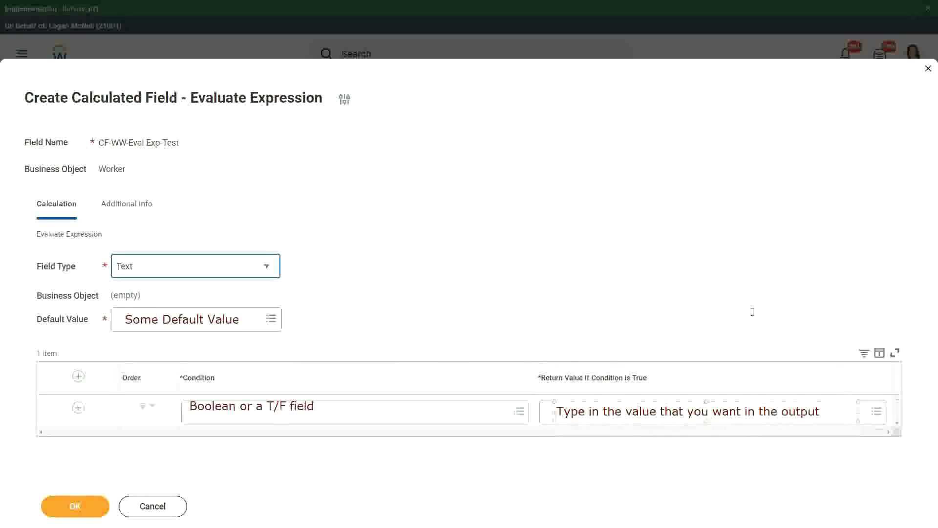
click(737, 296)
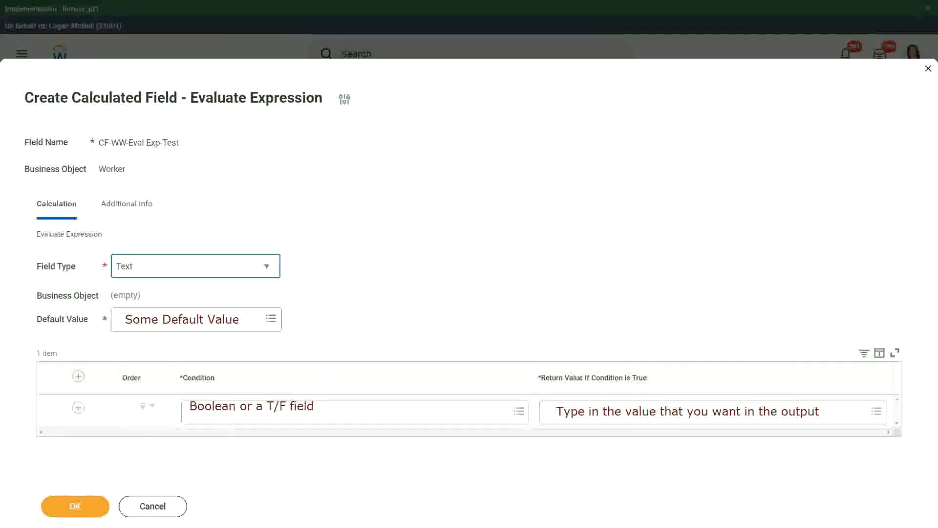
- Cancel the calculated field, discard its changes, and close the green Implementation banner on the home page
click(154, 508)
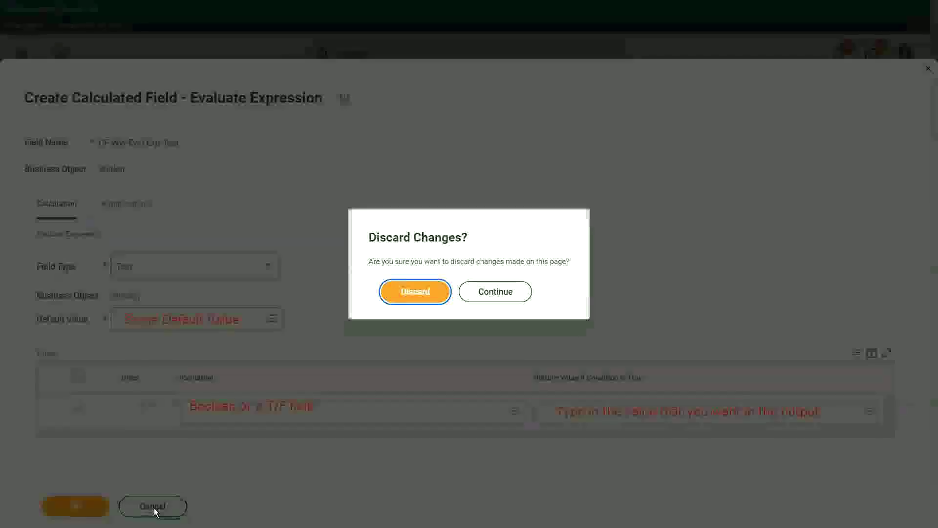
click(420, 291)
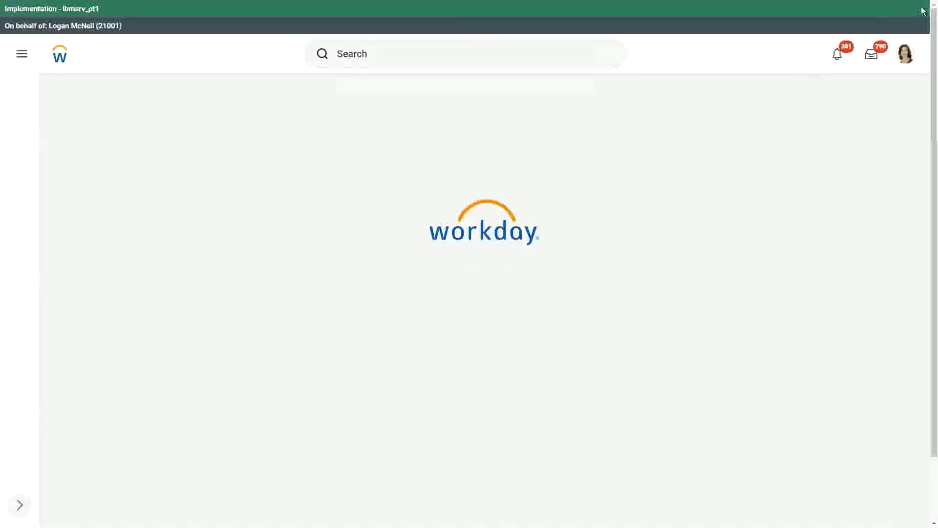
mouse_move(922, 11)
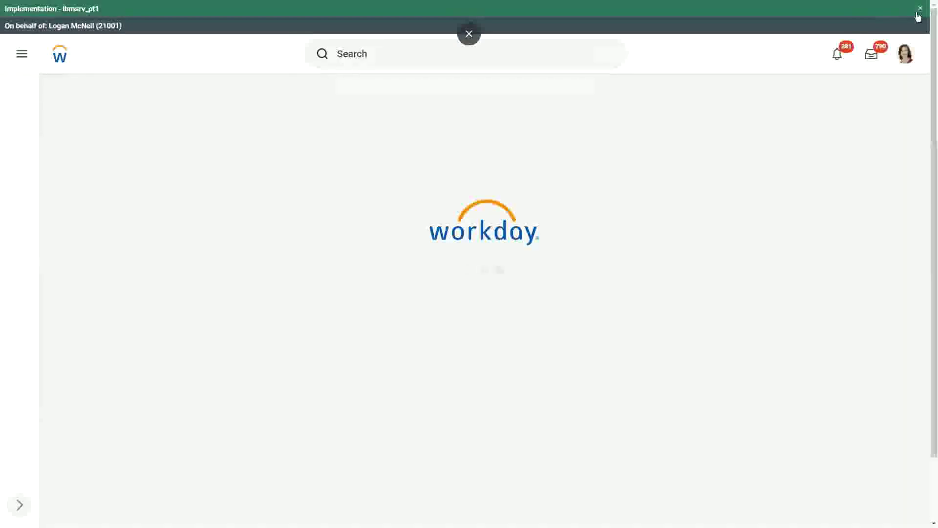
click(921, 10)
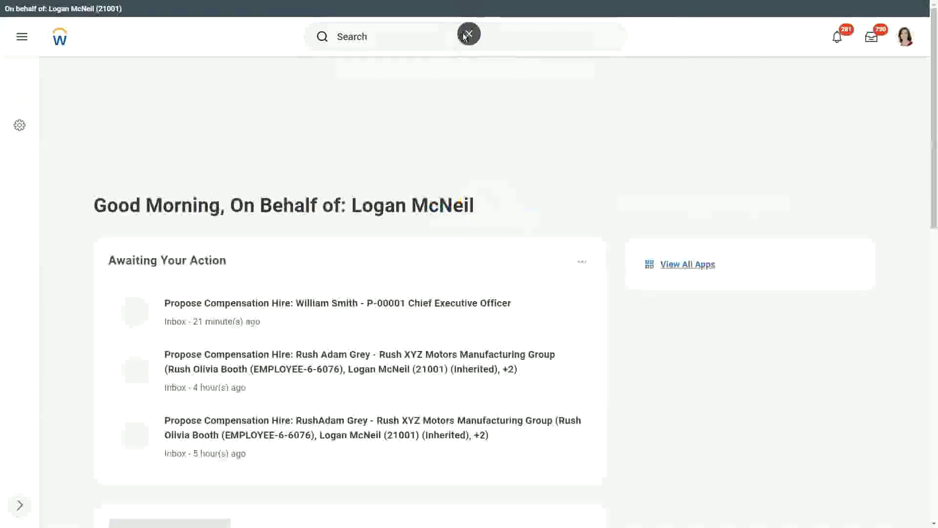